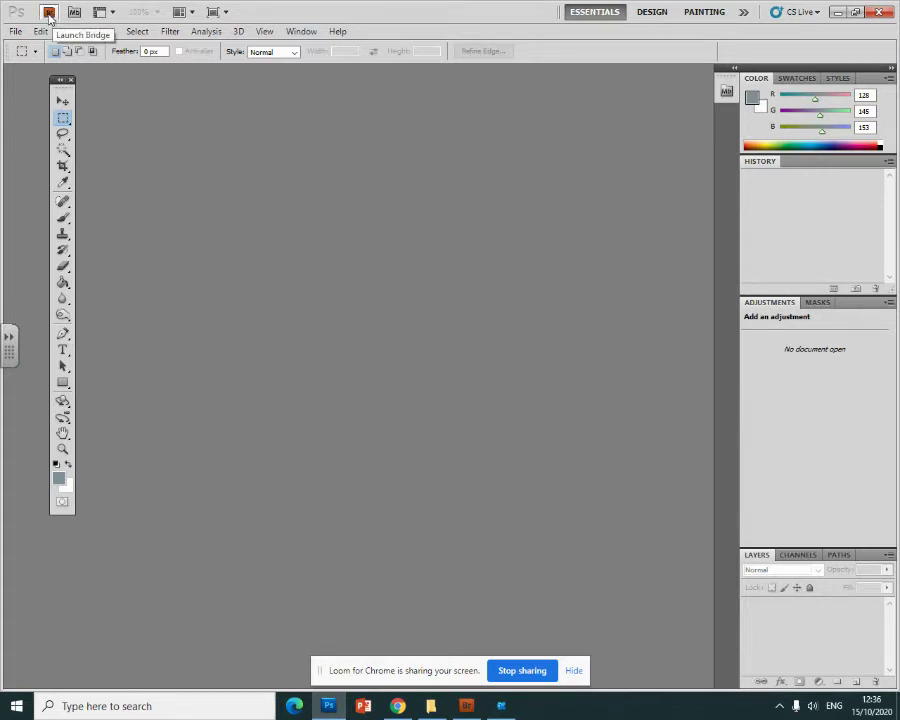
Launch Adobe Bridge from Photoshop, showing the Mr Dolan folder's skull contact-sheet preview.
click(49, 12)
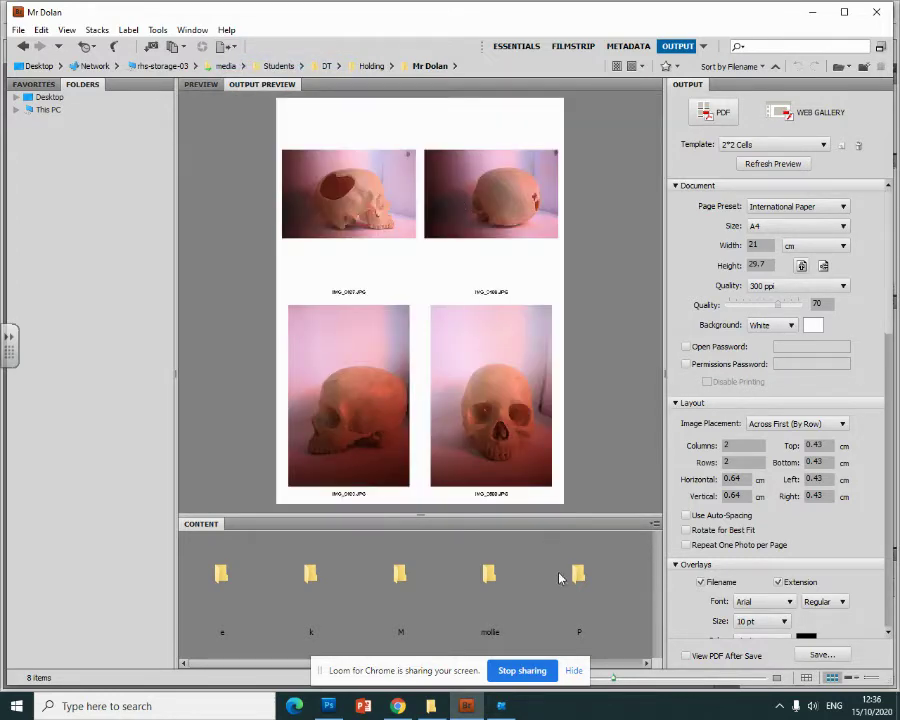
Open folder P and select the four skull photos IMG_9497 through IMG_9500.
double_click(579, 575)
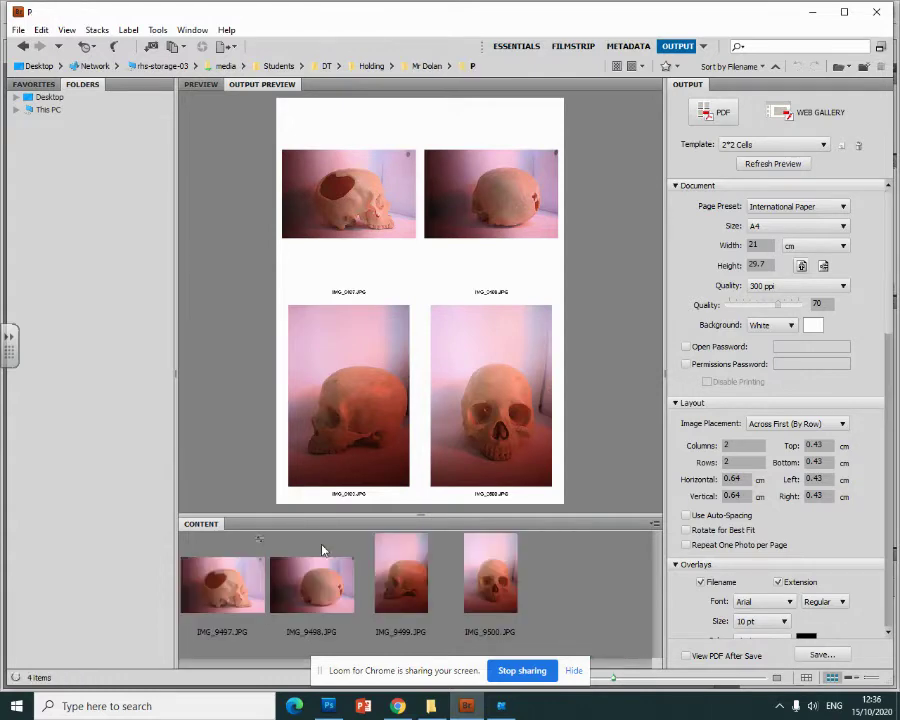
click(222, 583)
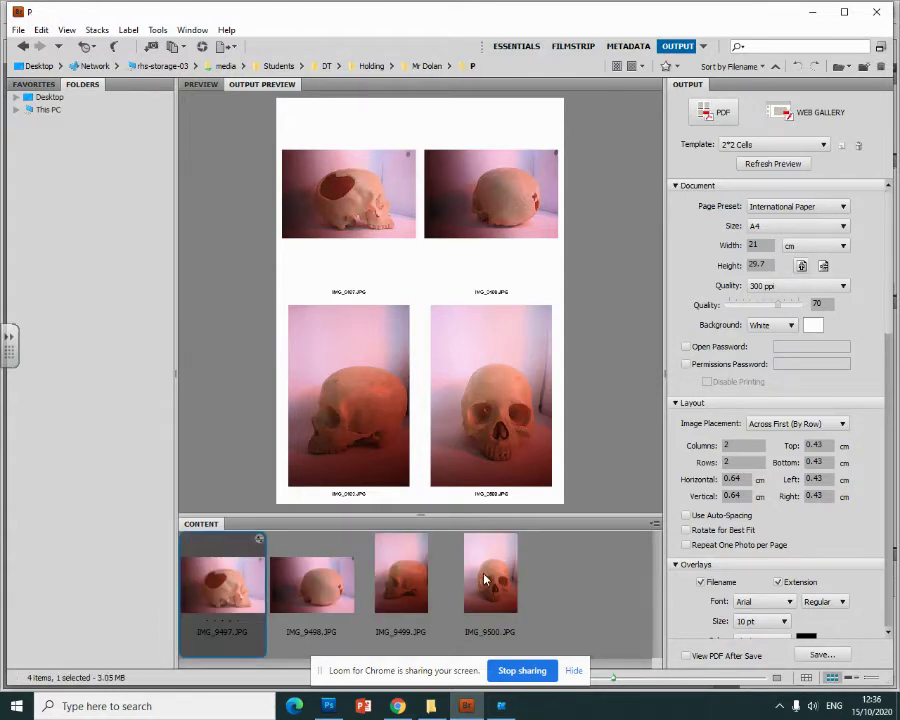
shift+click(485, 578)
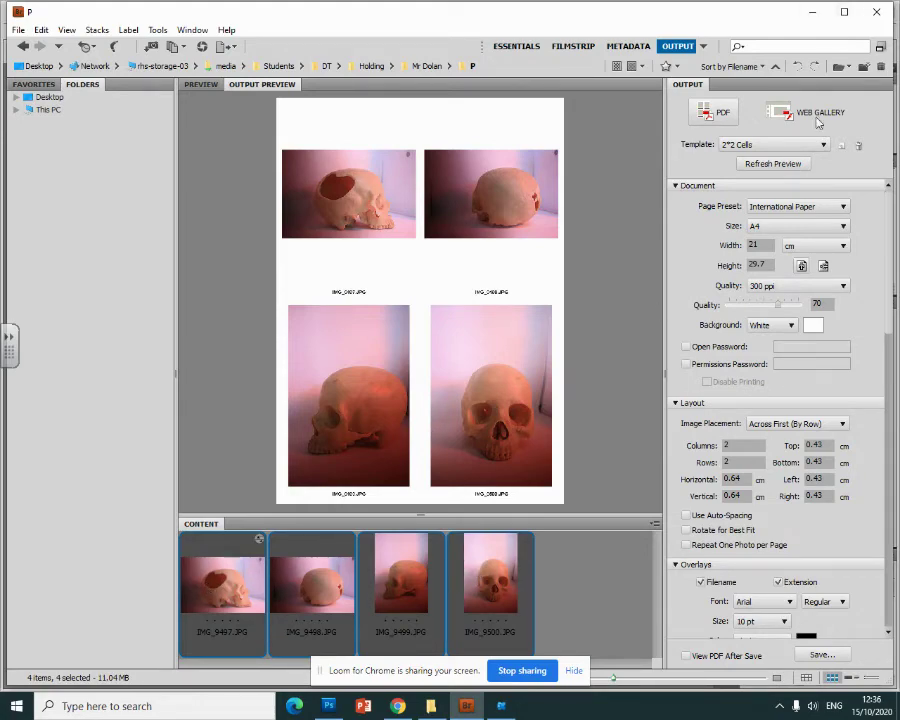
Apply the 4*5 Contact Sheet template and refresh the preview.
click(793, 144)
click(766, 175)
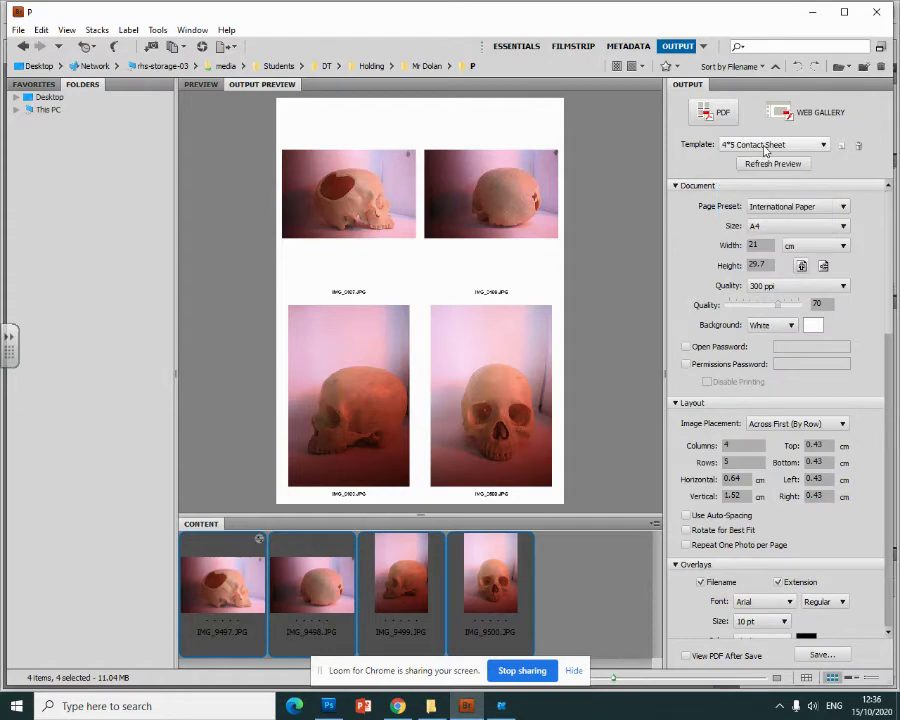
click(772, 164)
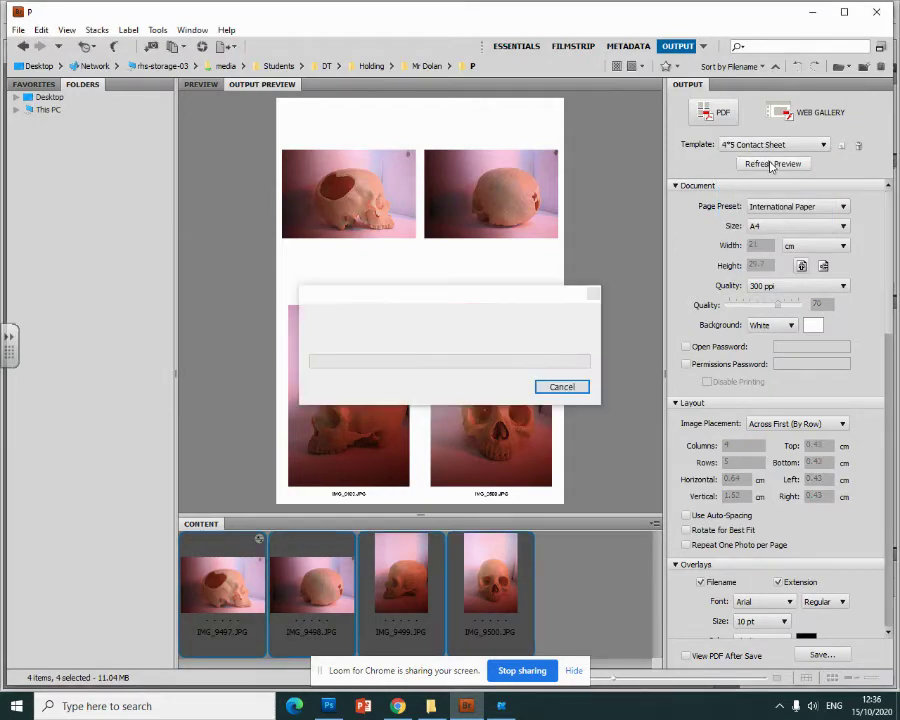
Switch to the 2*2 Cells template and refresh the preview again.
click(782, 145)
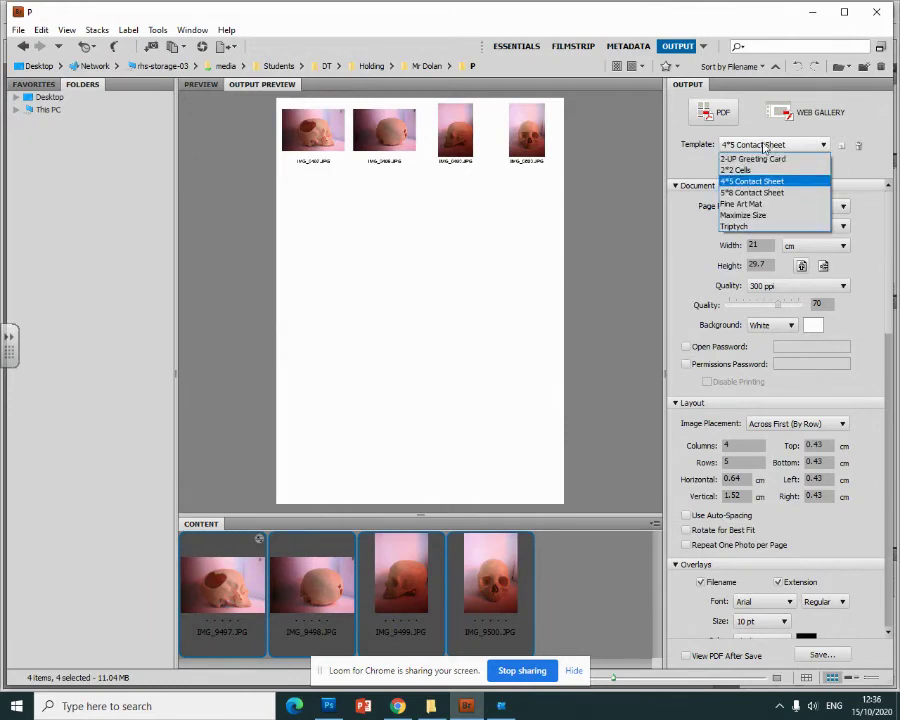
click(770, 163)
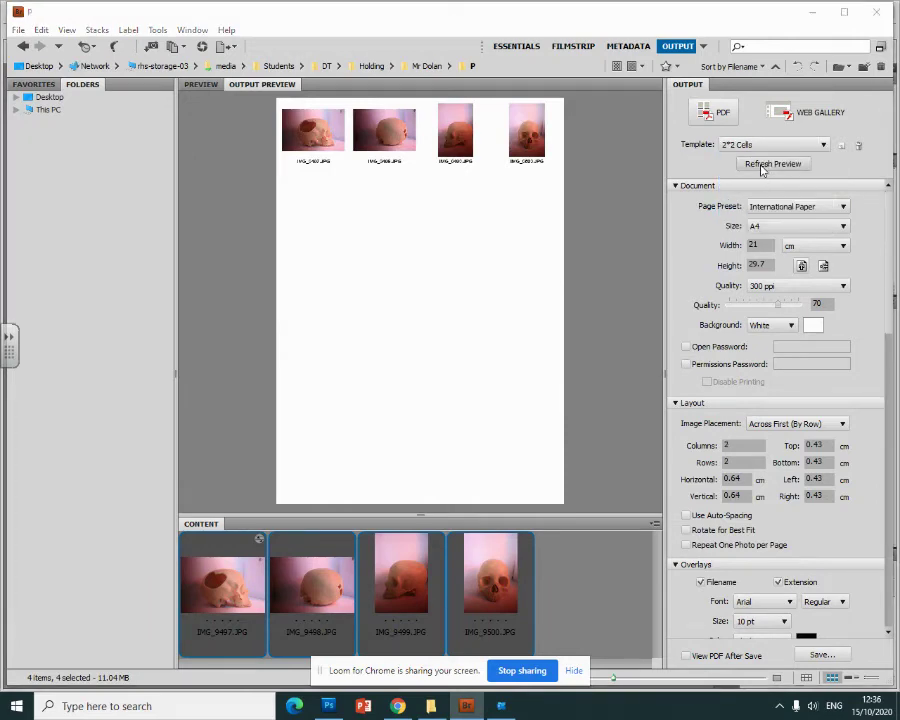
click(762, 166)
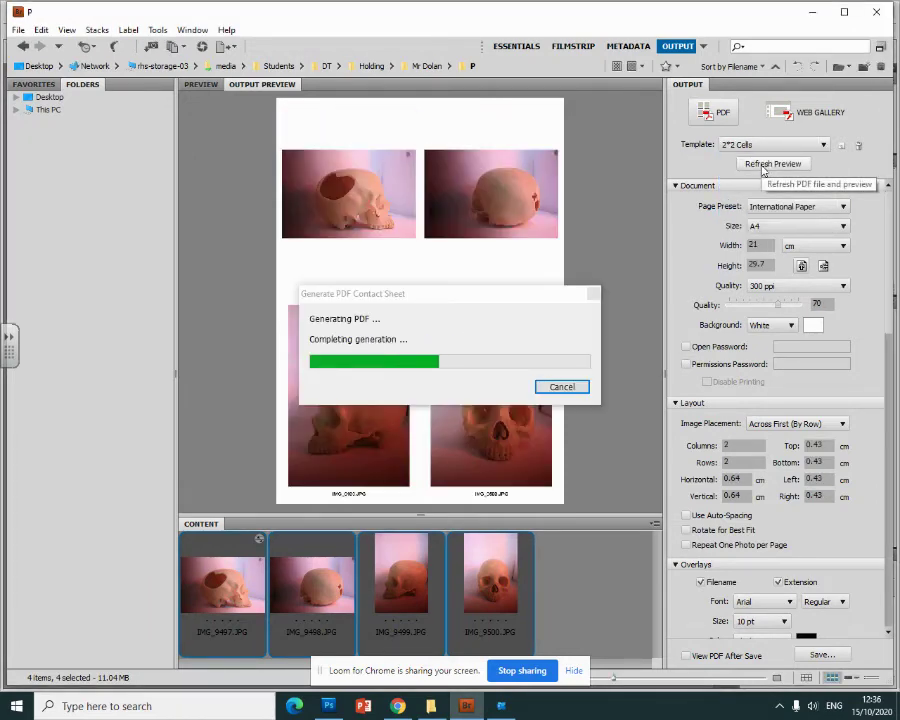
Bring up the Save dialog for the 2*2 skull contact-sheet PDF.
click(822, 655)
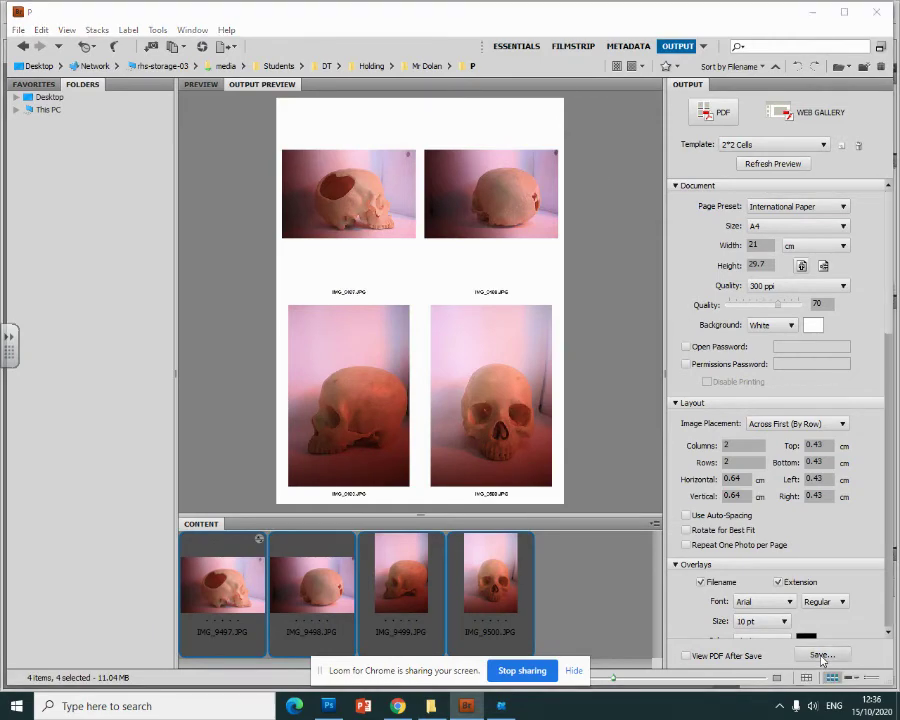